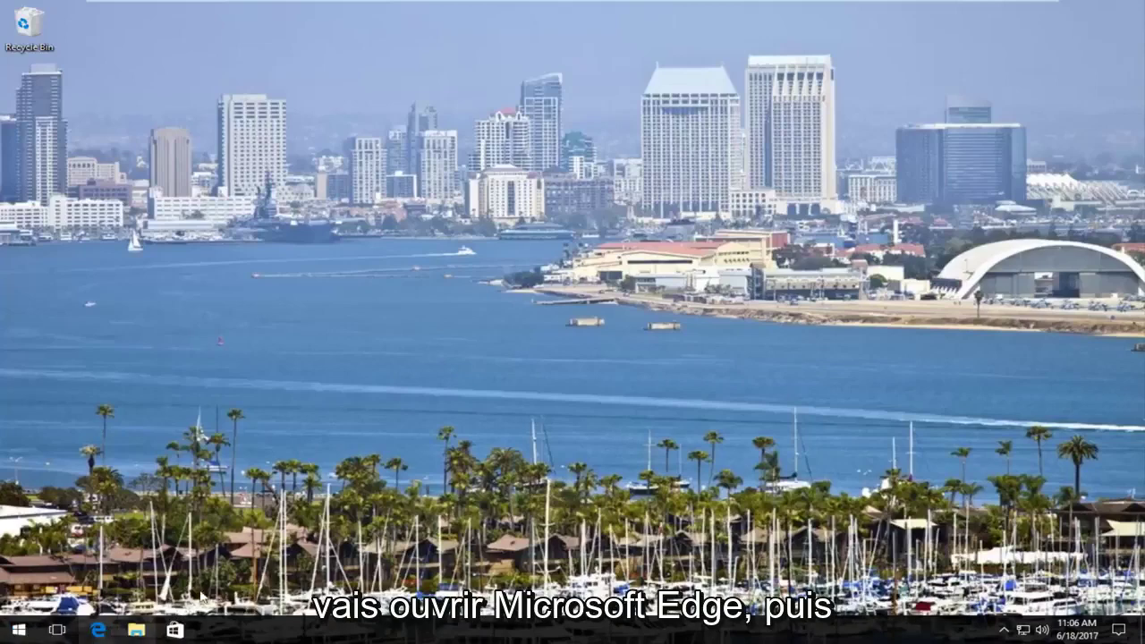
# - In Edge, search Google for 'windows 10 media creation tool' and open Microsoft's Download Windows 10 page
pyautogui.click(101, 631)
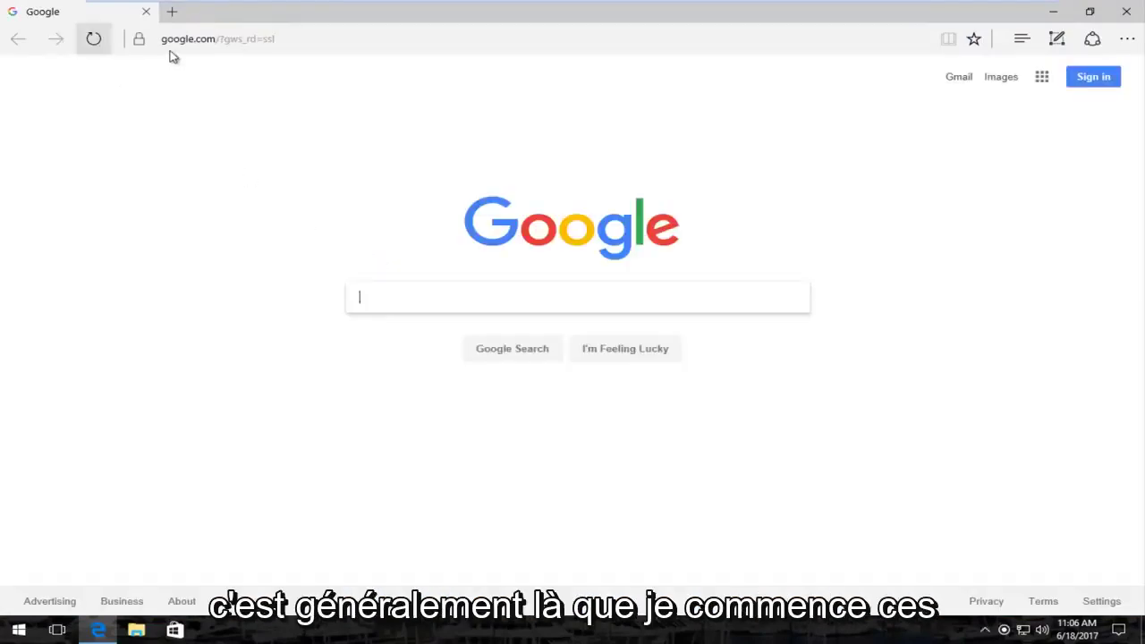
pyautogui.click(1033, 147)
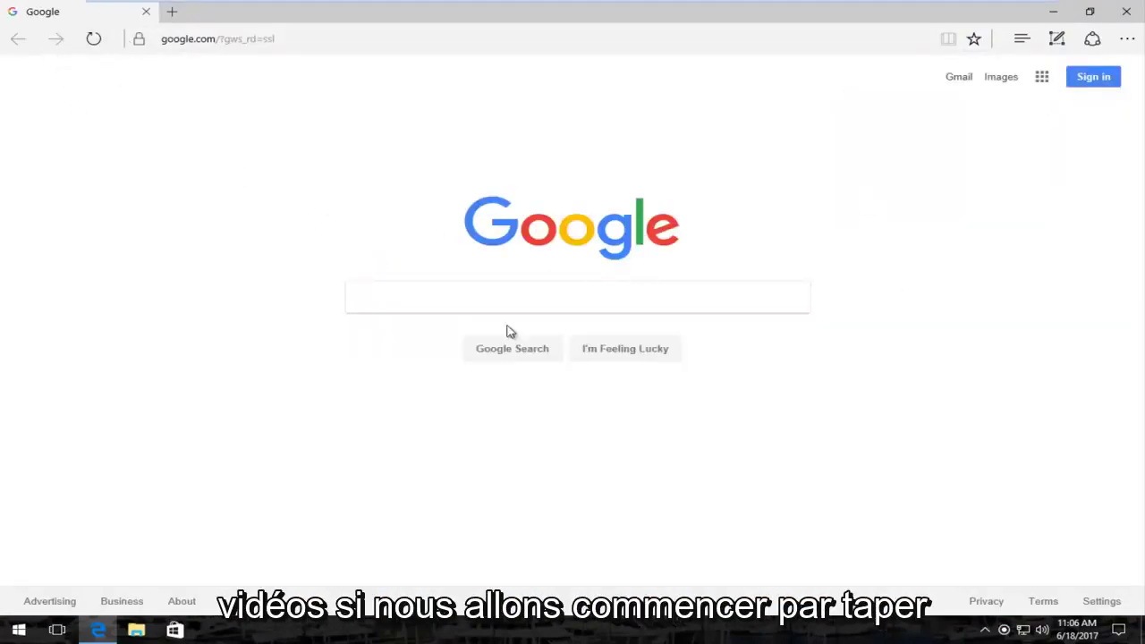
pyautogui.click(486, 296)
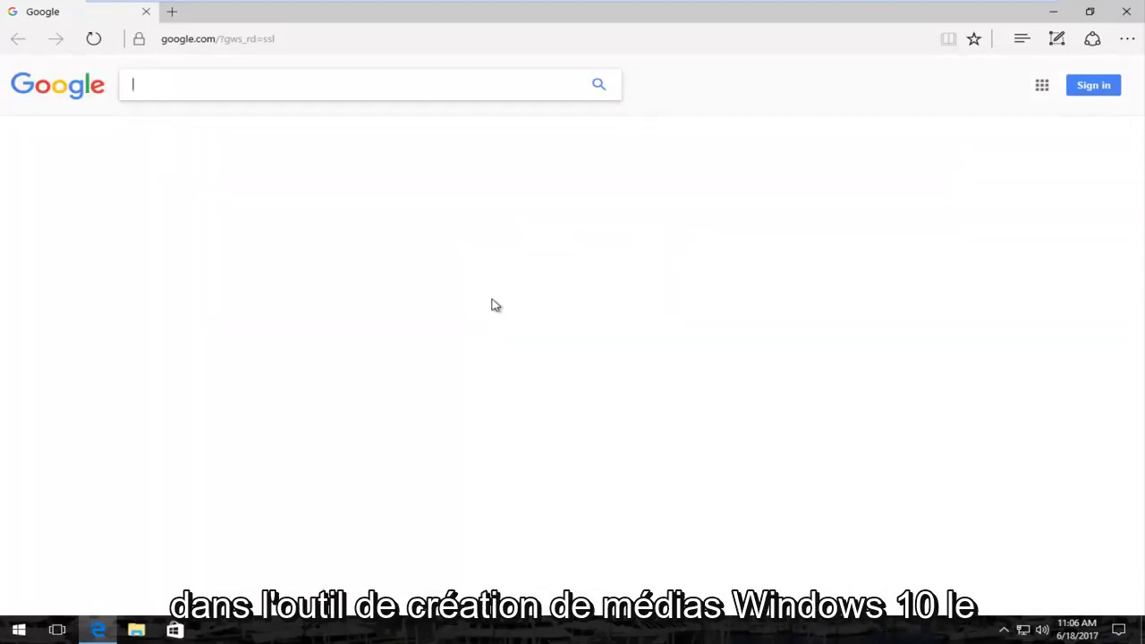
pyautogui.write('windows 10 media crea')
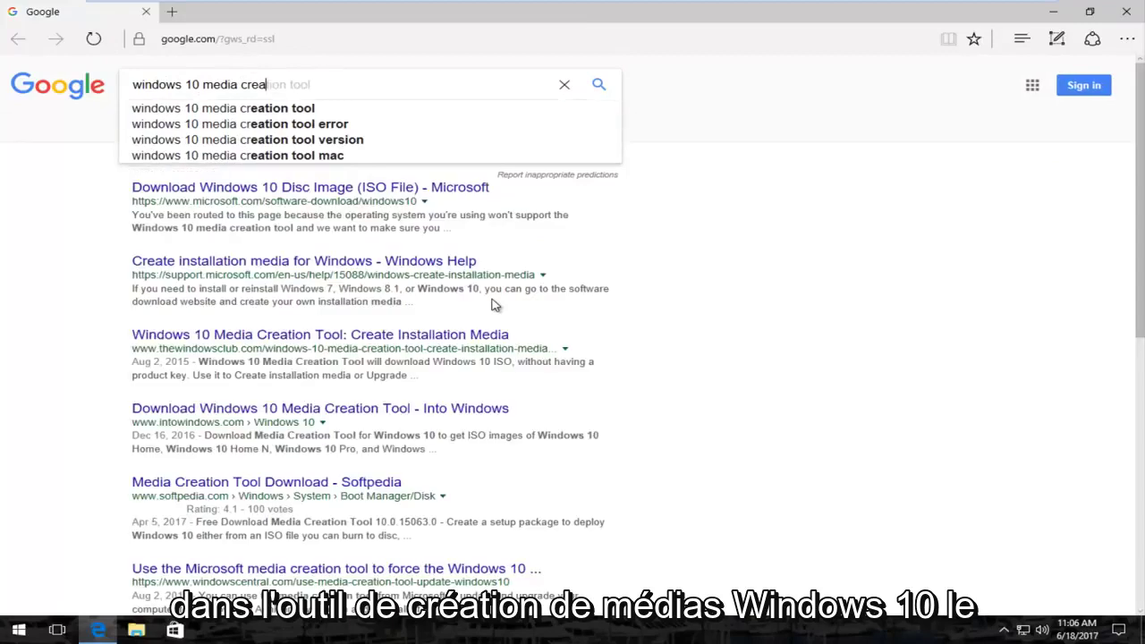
pyautogui.click(304, 111)
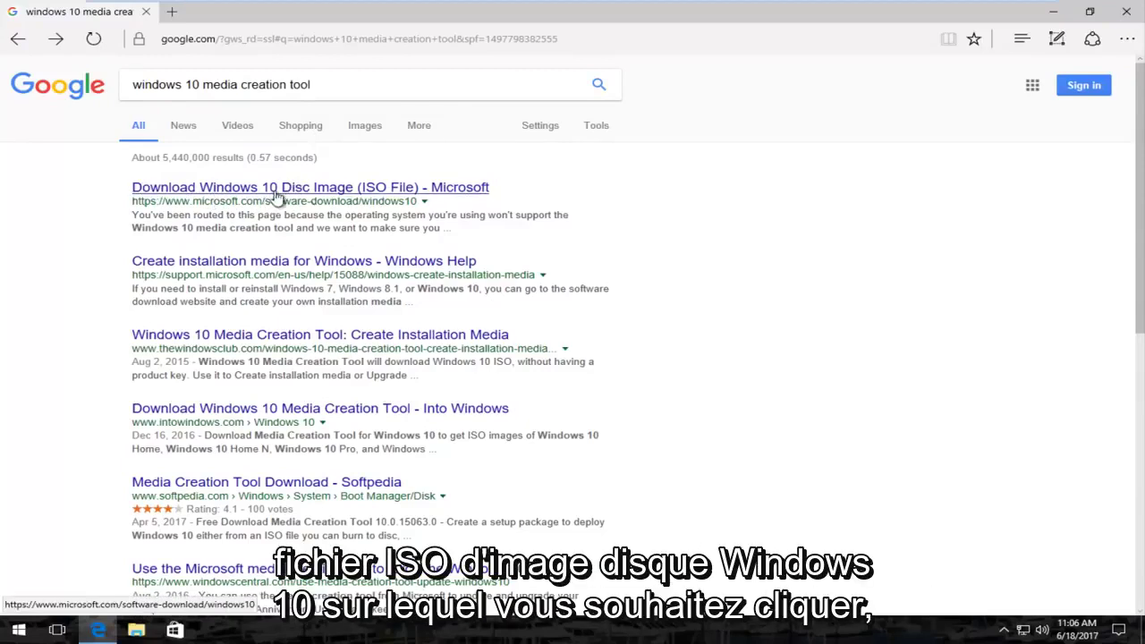
pyautogui.click(205, 191)
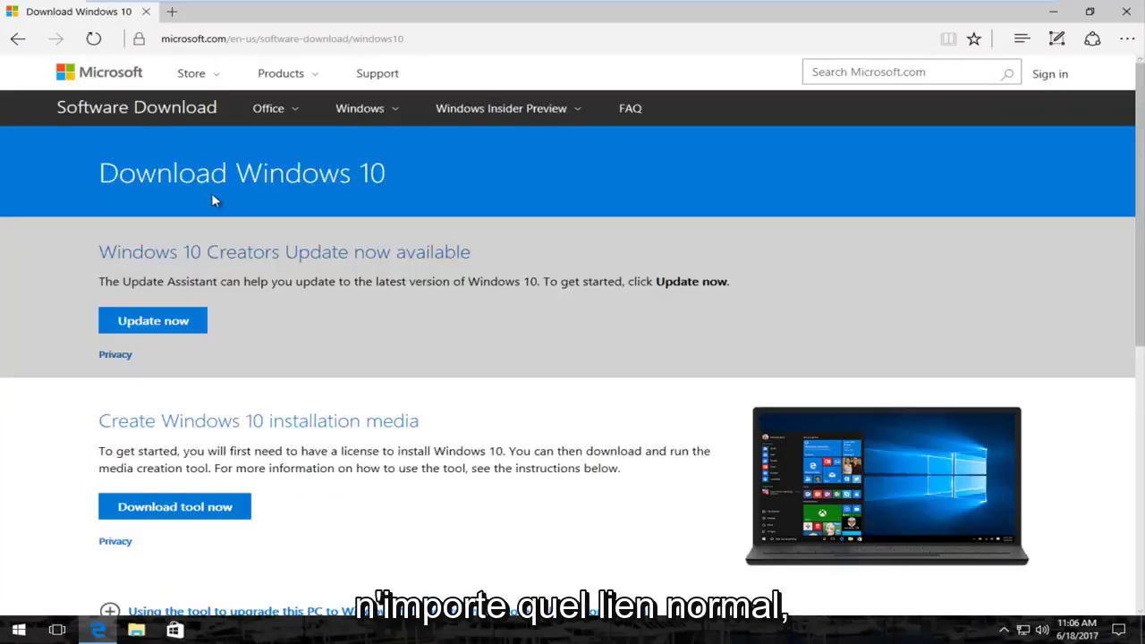
# - Download MediaCreationTool.exe with Download tool now, save it, and run it
pyautogui.scroll(-3, 223, 208)
pyautogui.scroll(2, 261, 245)
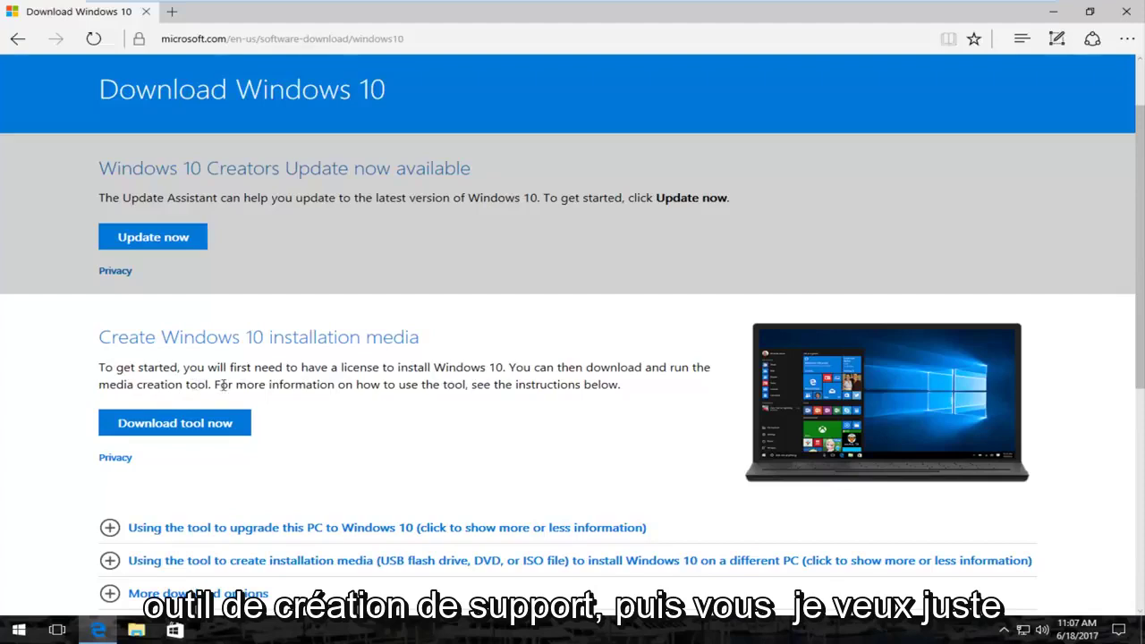
pyautogui.click(193, 432)
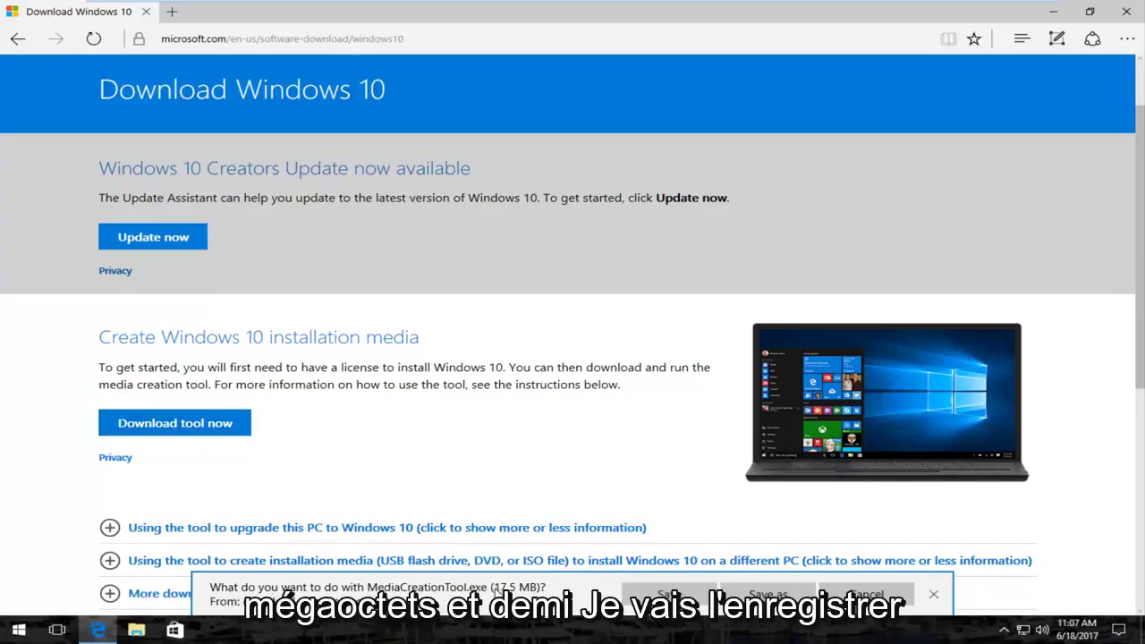
pyautogui.click(661, 594)
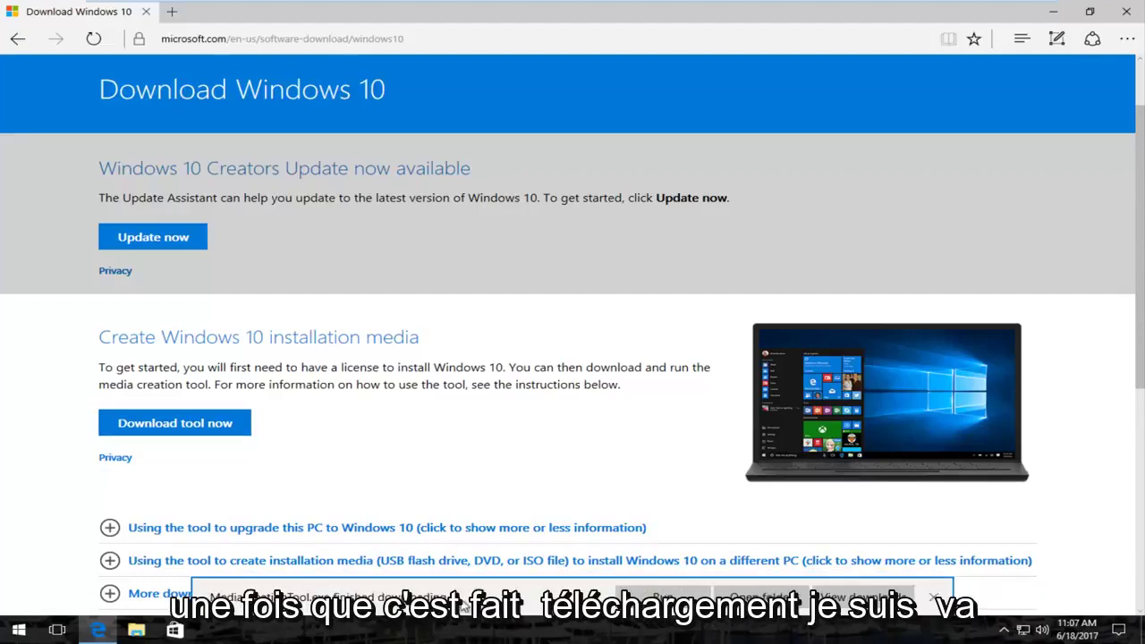
pyautogui.click(661, 597)
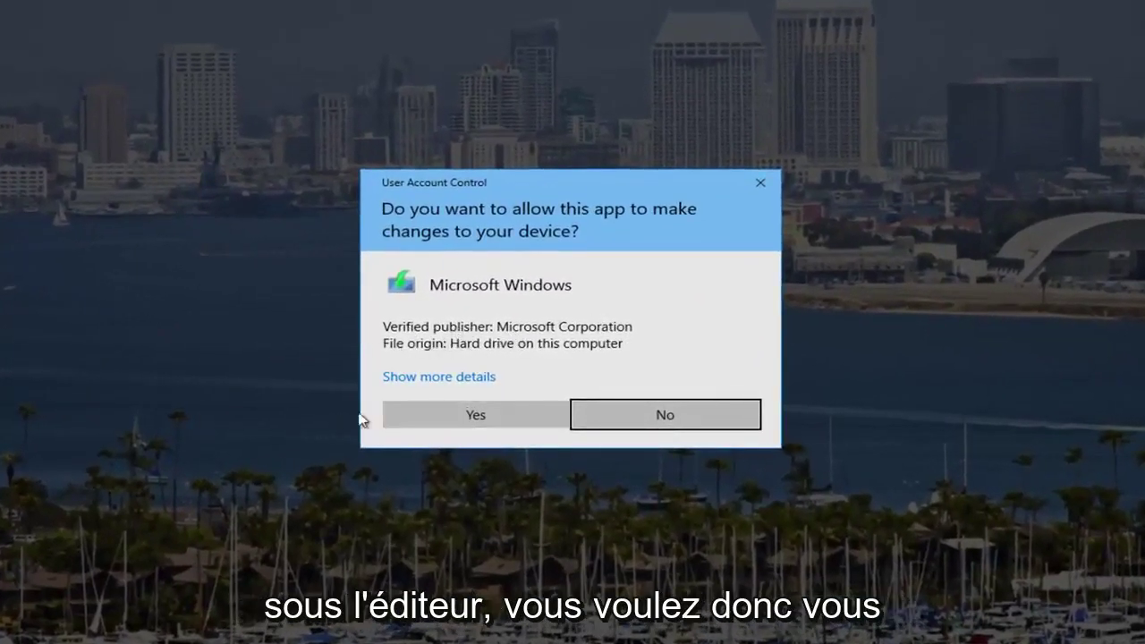
# - Allow the setup in User Account Control and accept the Windows 10 license terms
pyautogui.click(445, 415)
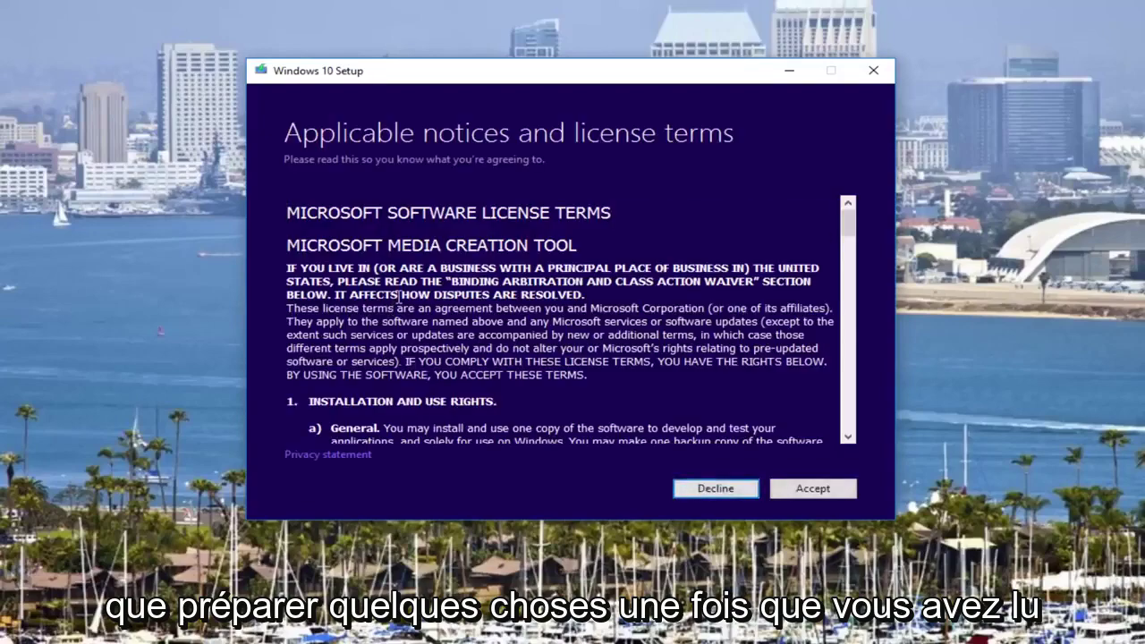
pyautogui.scroll(-15, 389, 308)
pyautogui.scroll(-5, 384, 291)
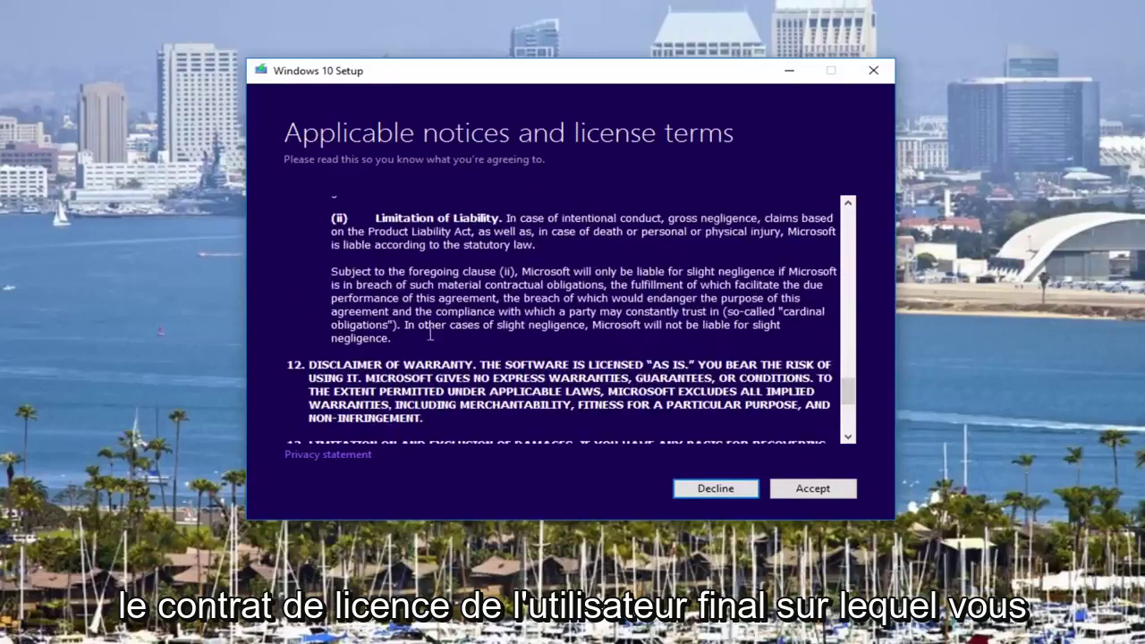
pyautogui.click(808, 490)
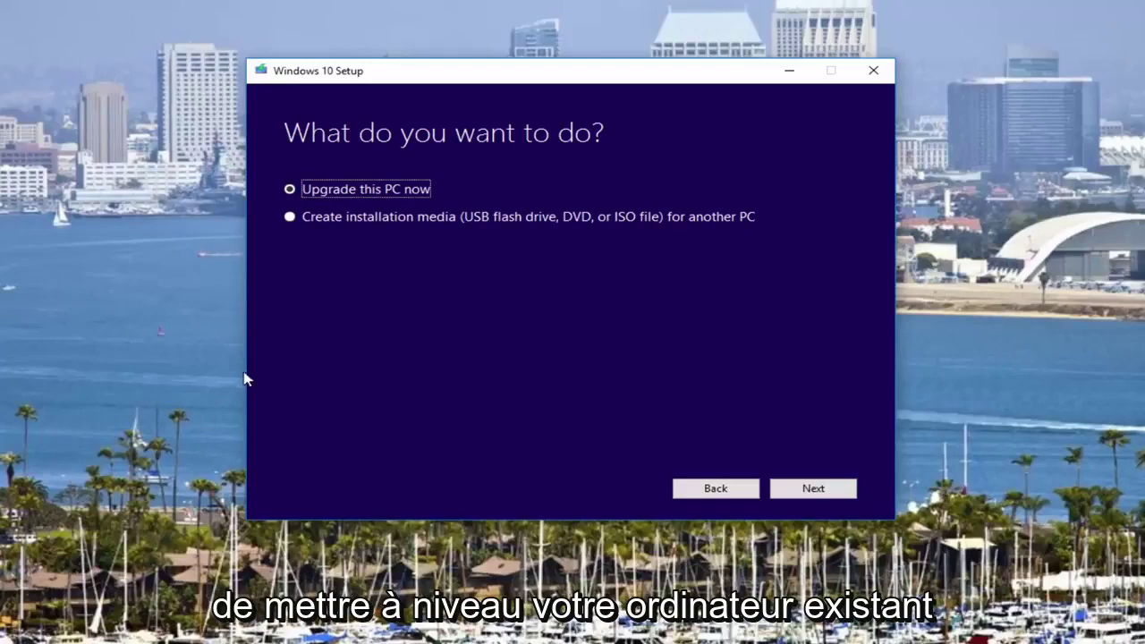
# - Choose Create installation media for another PC and continue, leaving recommended options checked
pyautogui.click(290, 218)
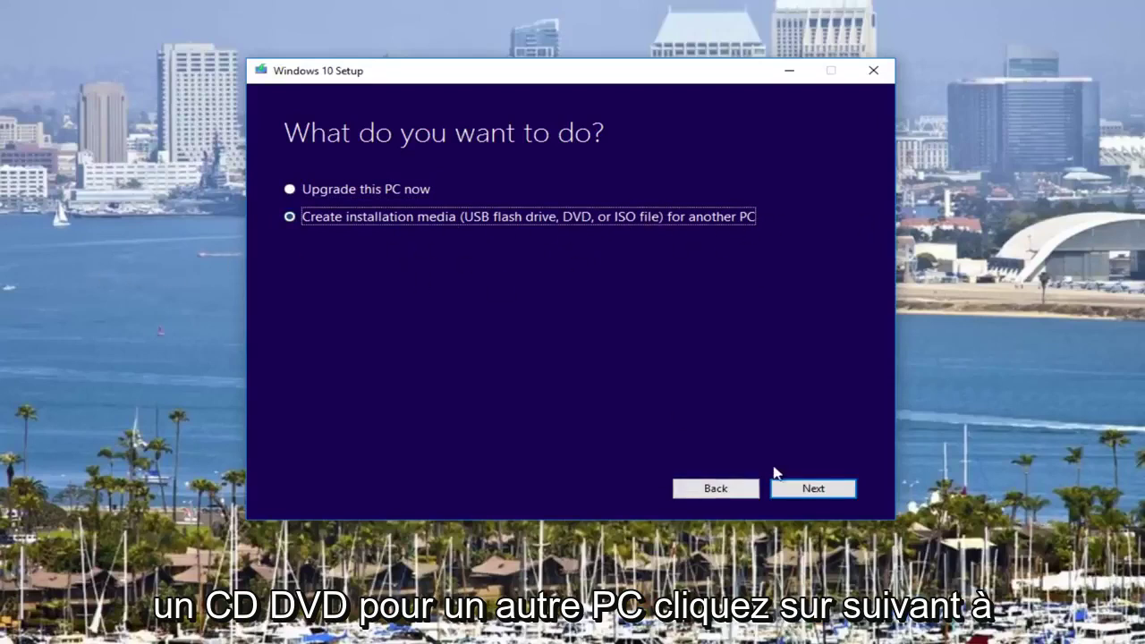
pyautogui.click(812, 490)
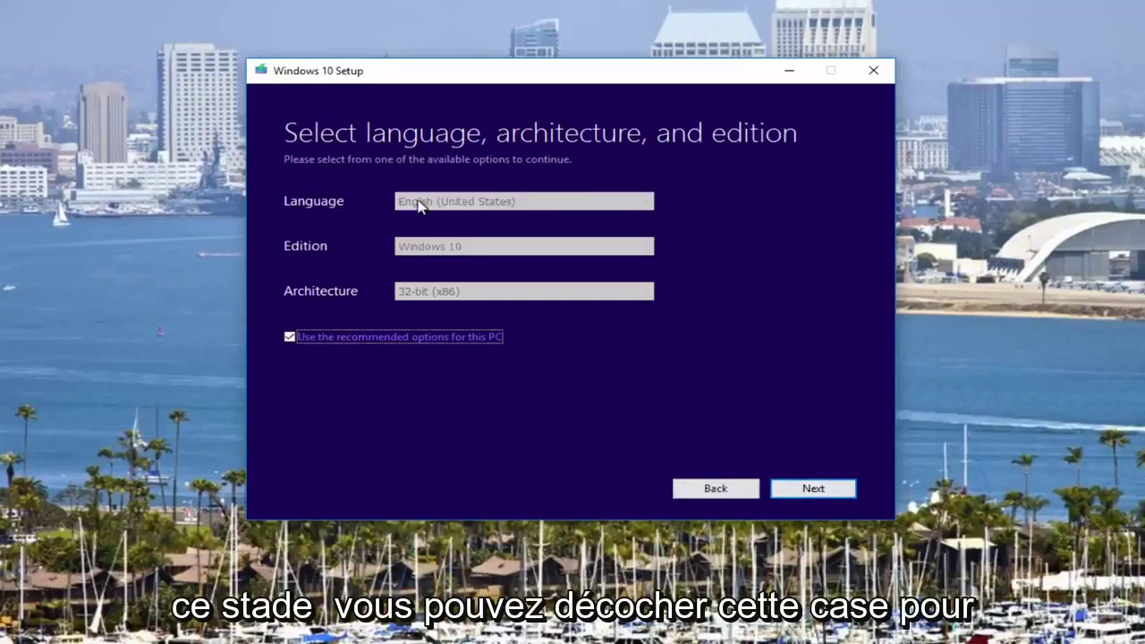
pyautogui.click(289, 337)
pyautogui.click(290, 337)
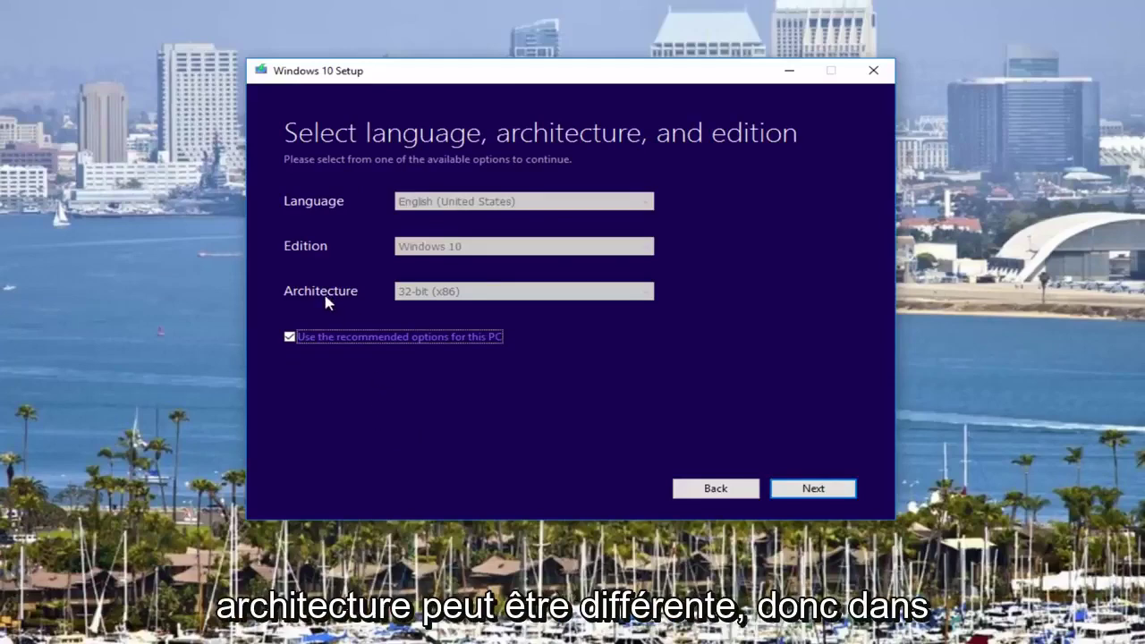
# - Uncheck the recommended options and keep 32-bit (x86), English (United States) and Windows 10
pyautogui.click(288, 336)
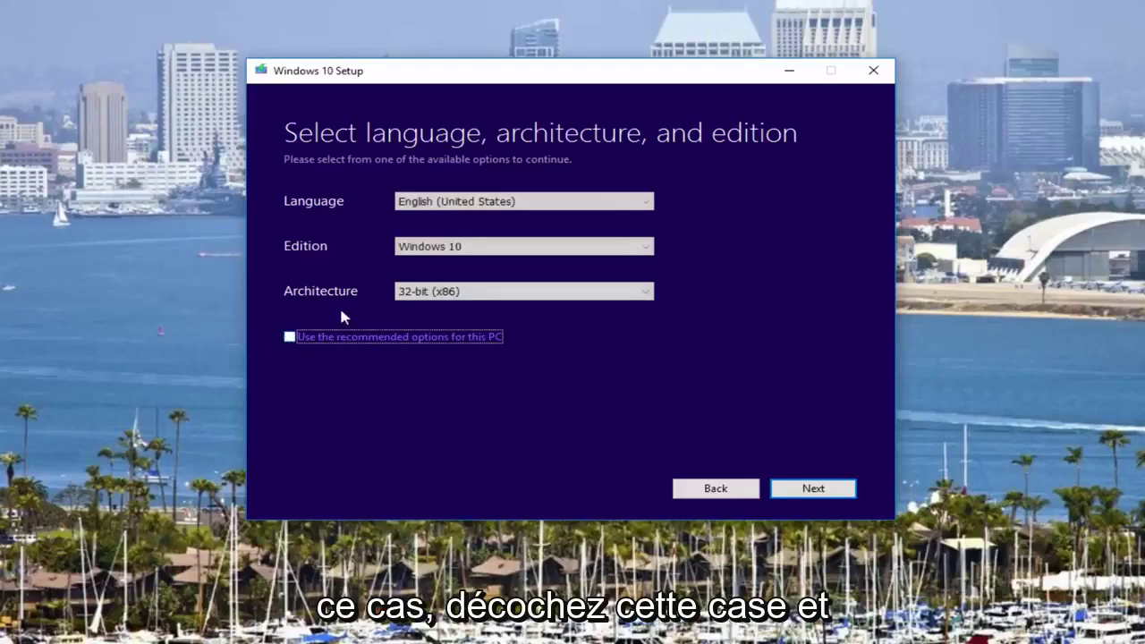
pyautogui.click(426, 293)
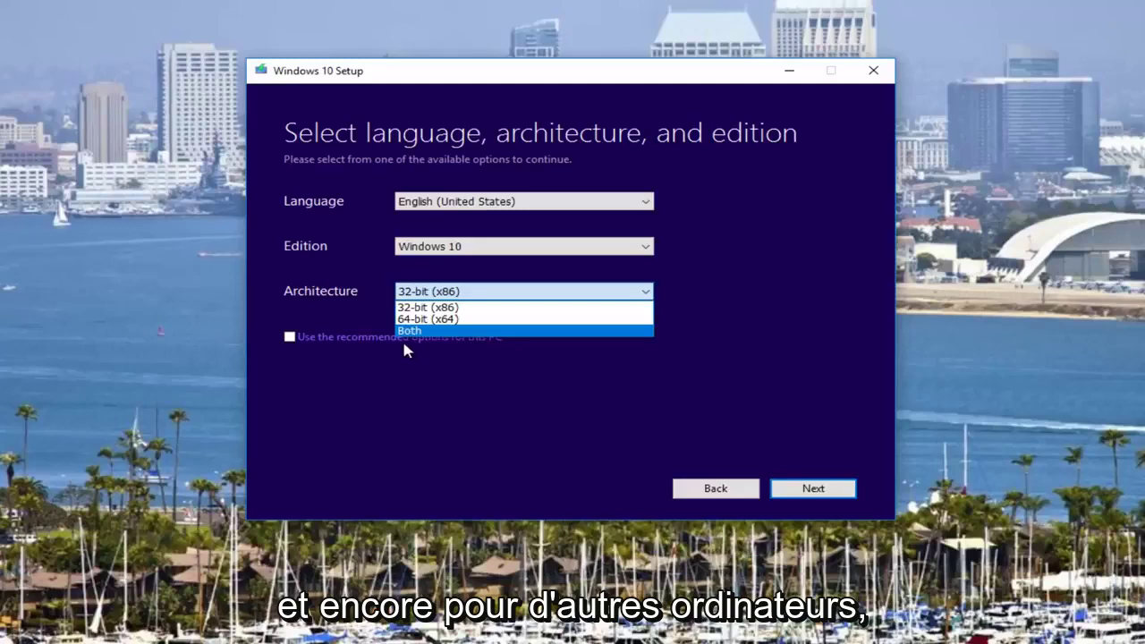
pyautogui.click(326, 292)
pyautogui.click(536, 201)
pyautogui.click(778, 209)
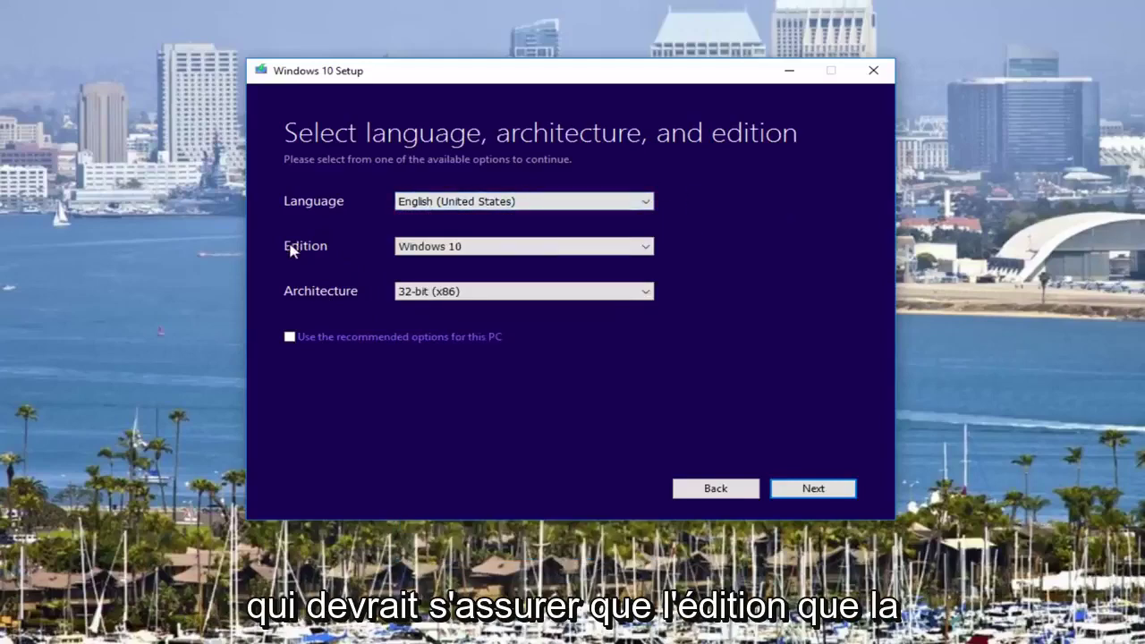
pyautogui.click(422, 254)
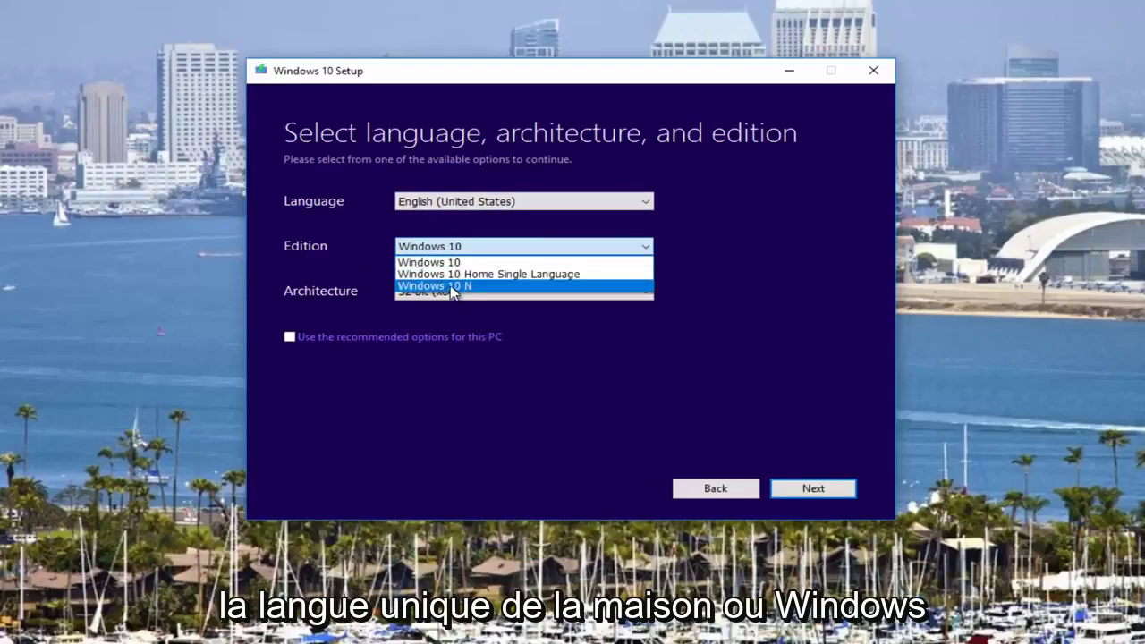
pyautogui.click(718, 244)
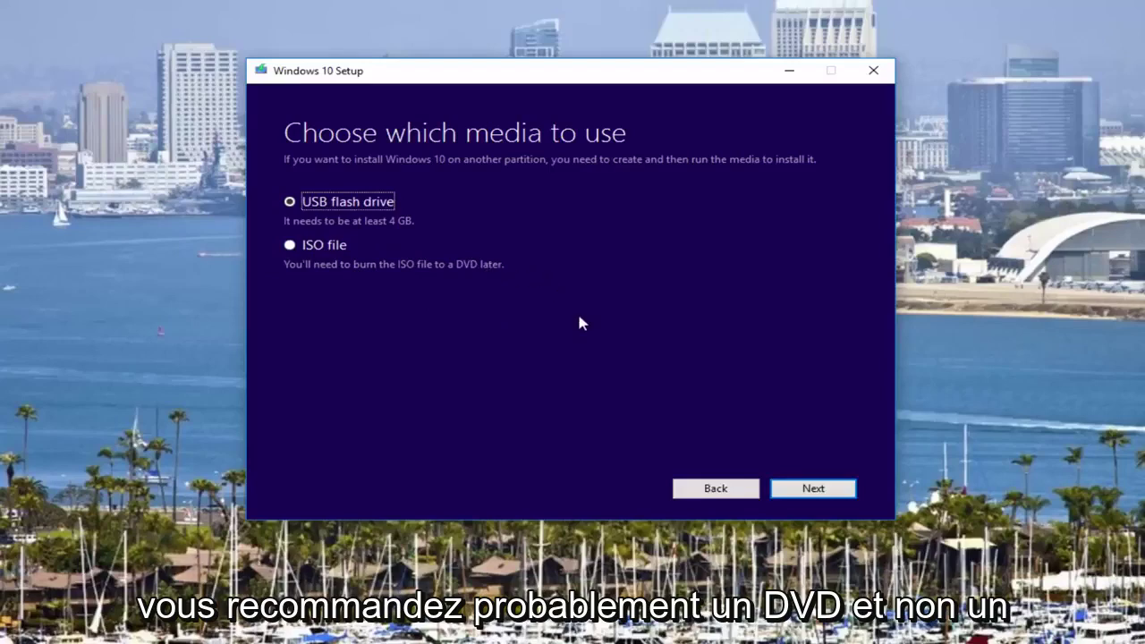
# - Go back two screens, choose Upgrade this PC now, and start the Windows 10 download
pyautogui.click(703, 490)
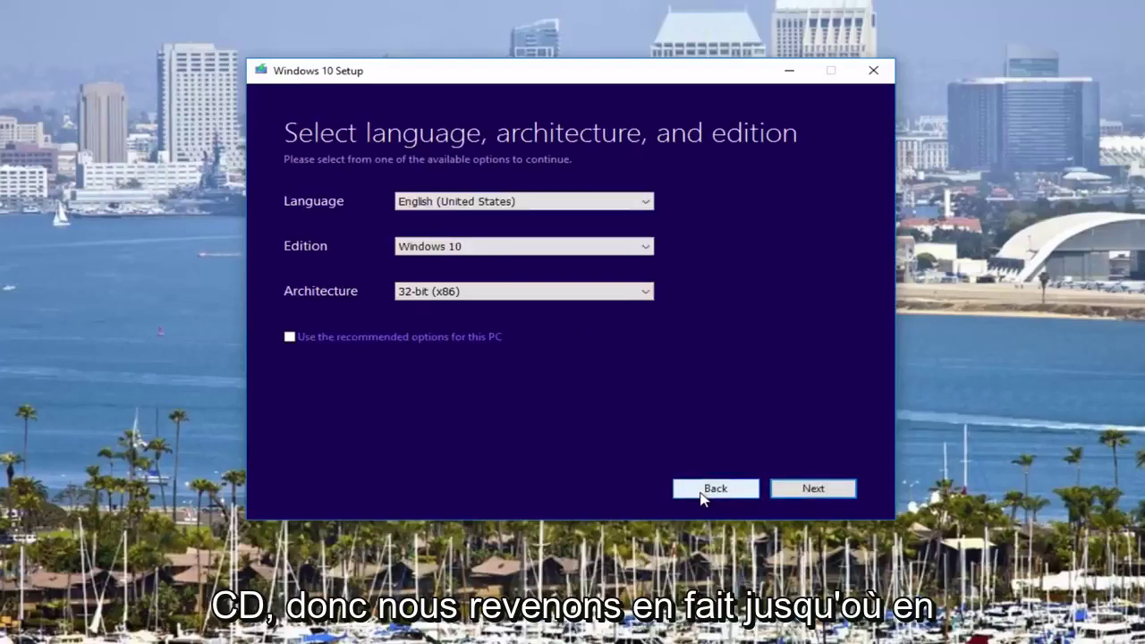
pyautogui.click(703, 490)
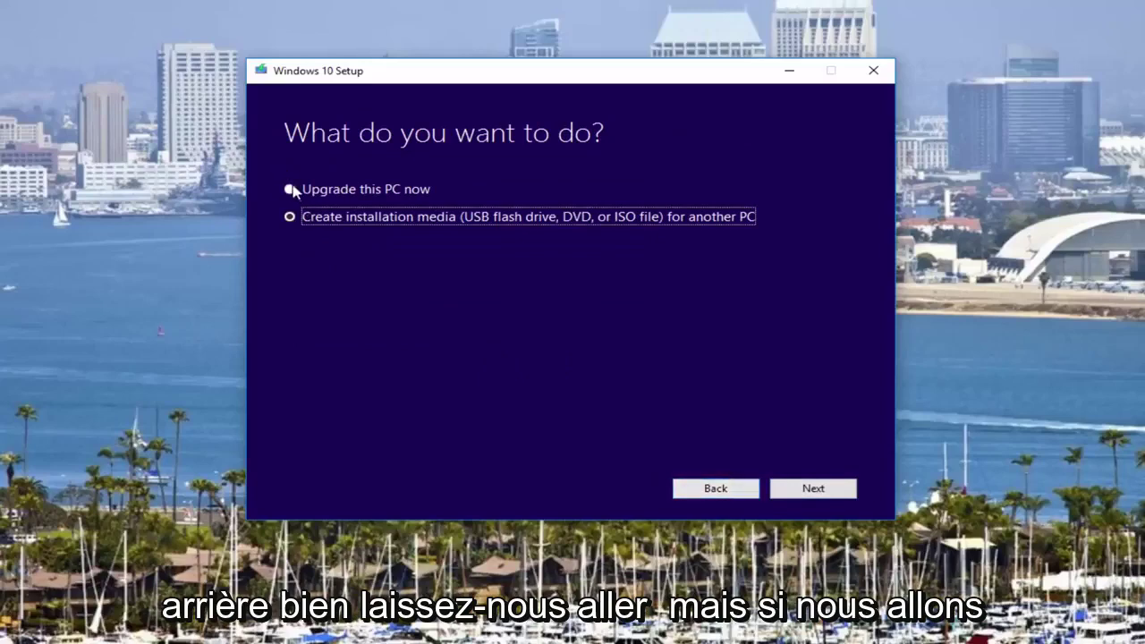
pyautogui.click(289, 192)
pyautogui.click(792, 485)
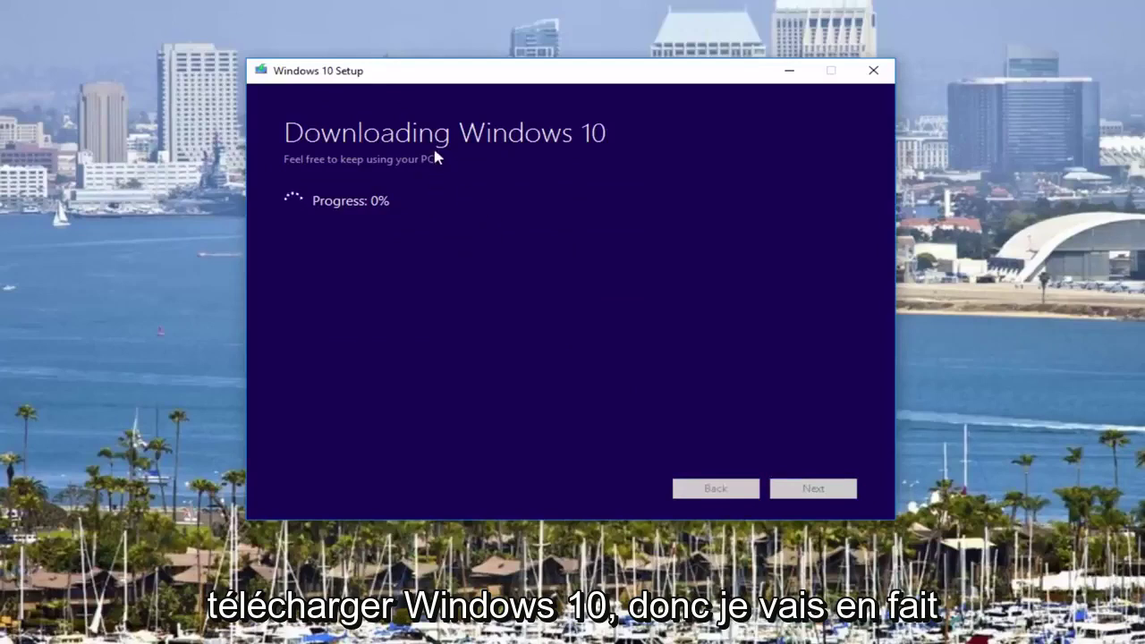
pyautogui.click(872, 71)
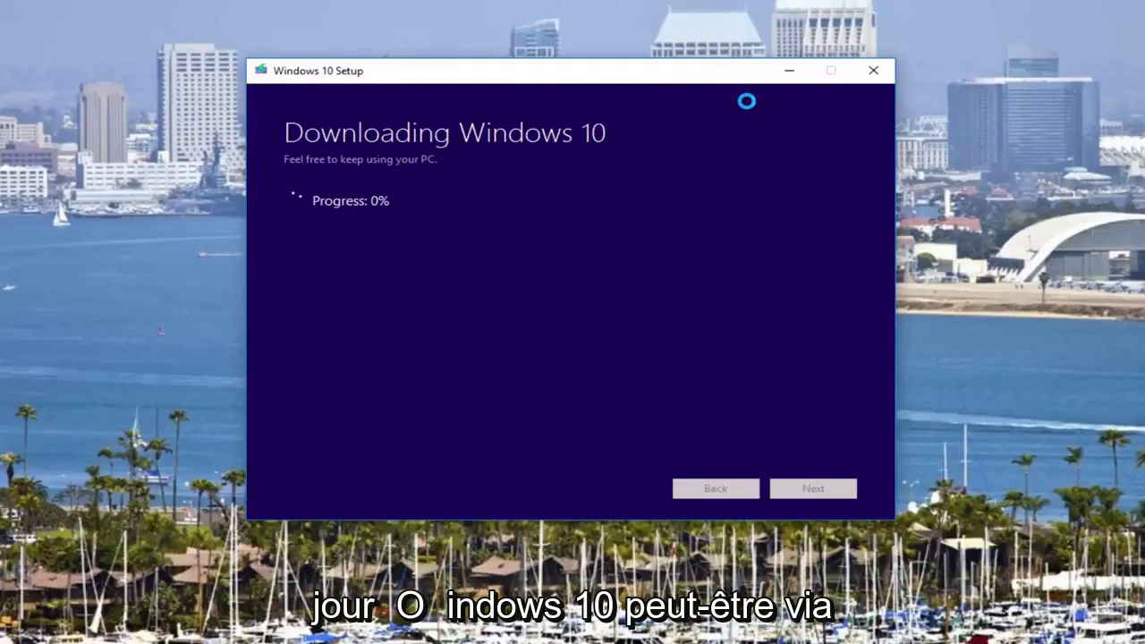
pyautogui.hotkey('alt', 'F4')
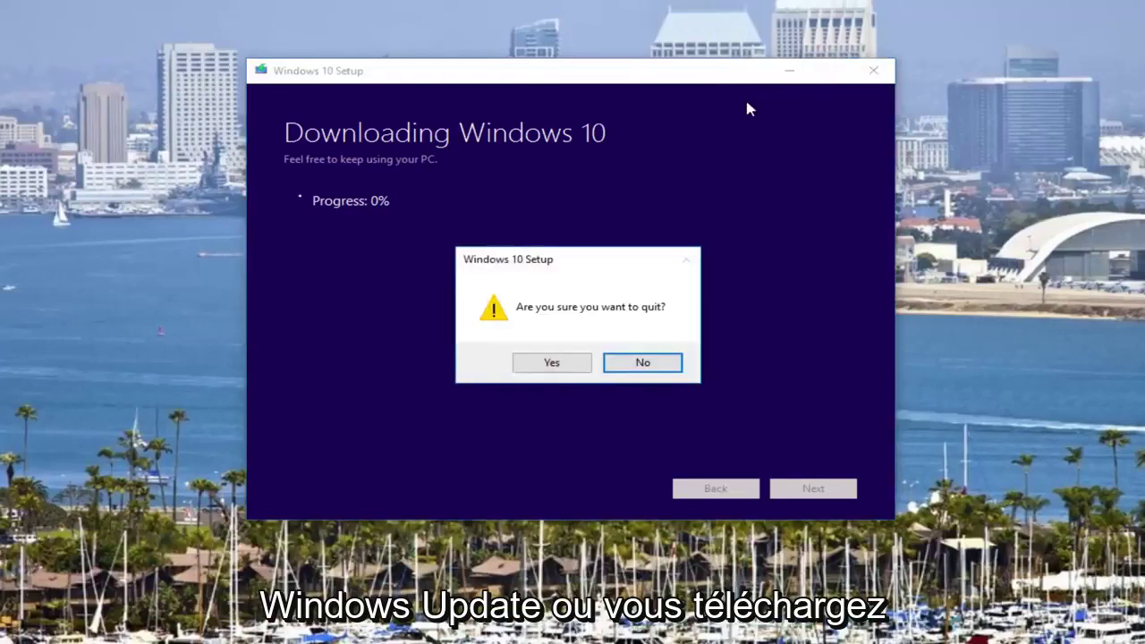
pyautogui.click(557, 364)
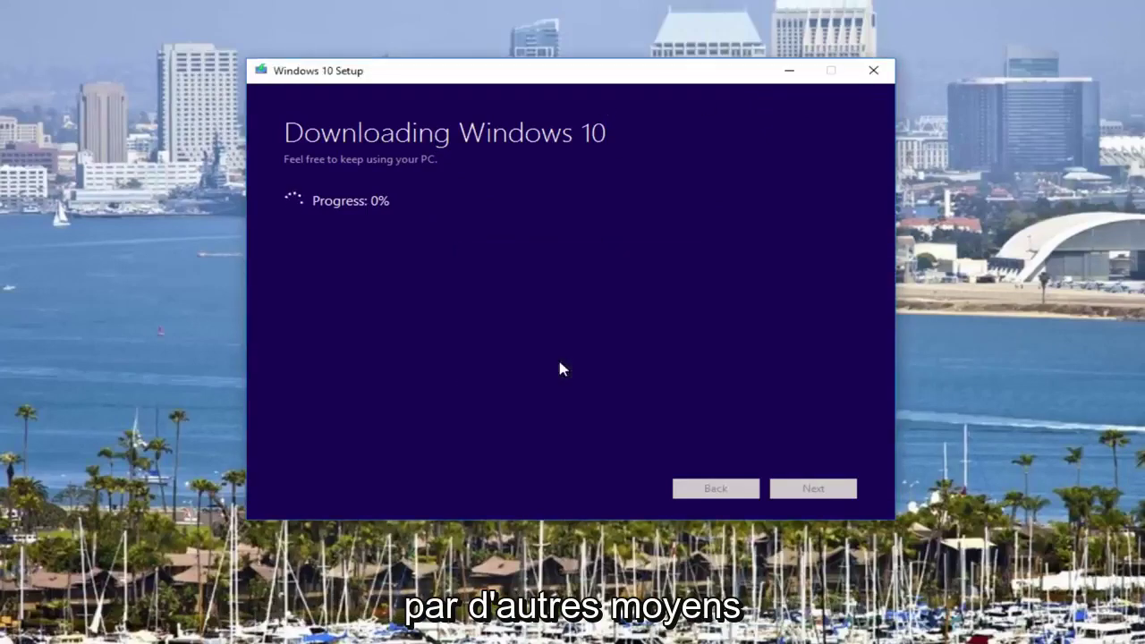